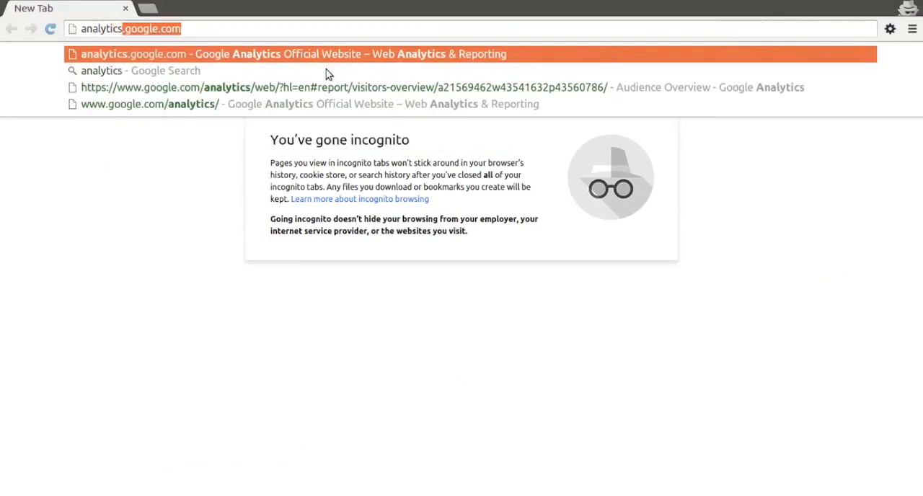
Open the Google Analytics website at analytics.google.com
{"action": "type", "text": ".com"}
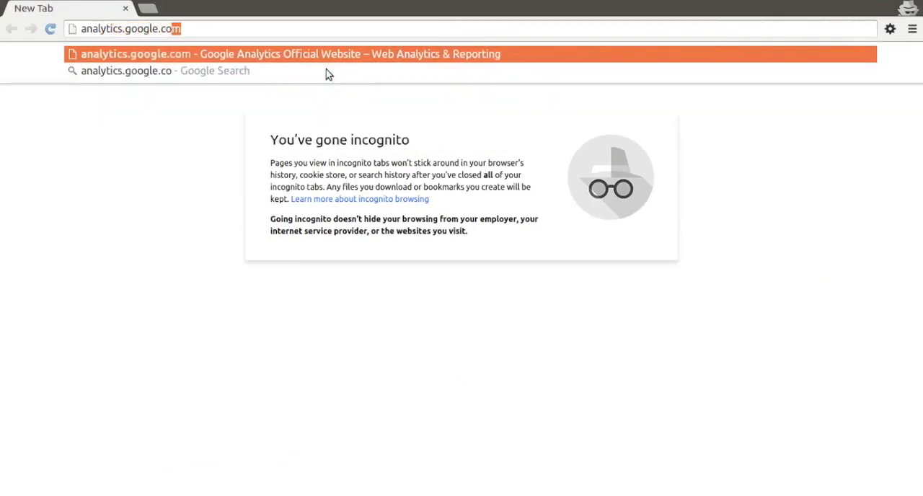
{"action": "key", "text": "Return"}
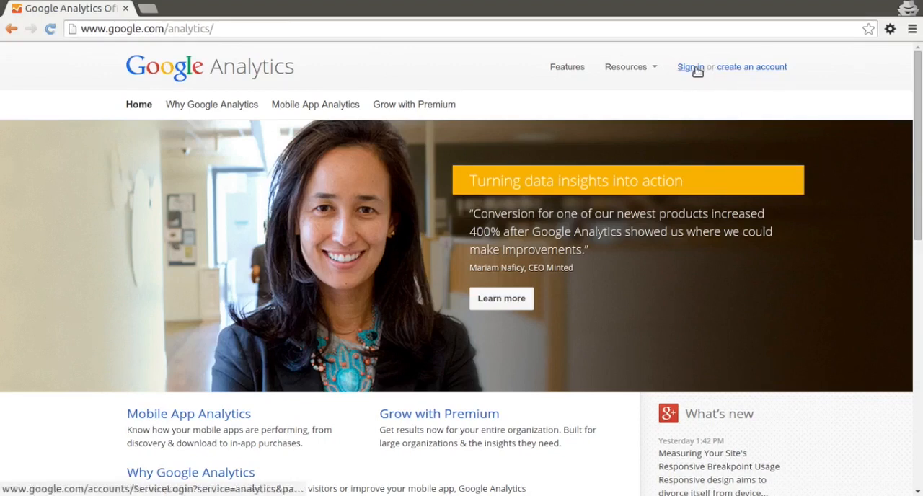
Look through the Google account creation form's fields and return to the Google Analytics home page
{"action": "left_click", "coordinate": [736, 69]}
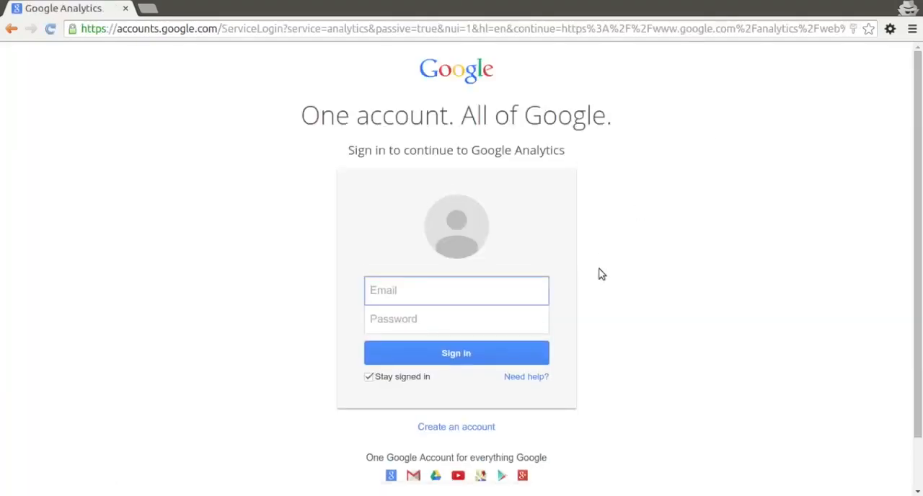
{"action": "left_click", "coordinate": [468, 428]}
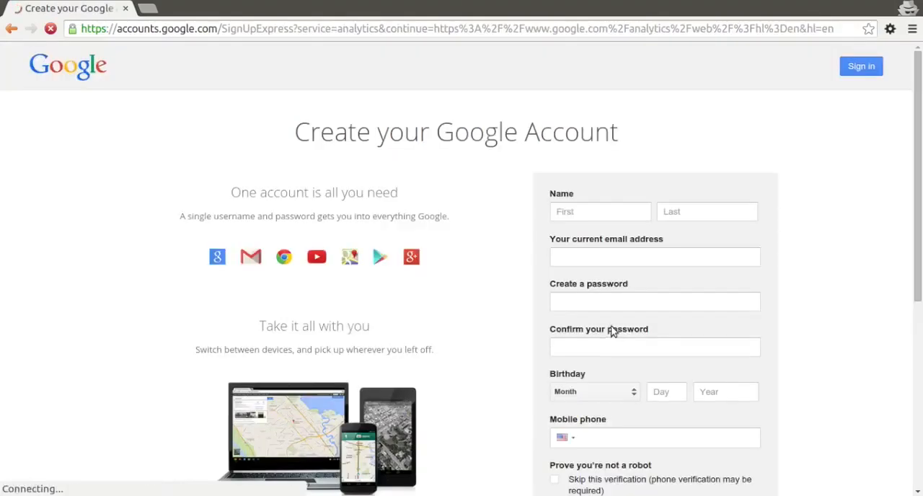
{"action": "scroll", "coordinate": [711, 416], "scroll_direction": "down", "scroll_amount": 5}
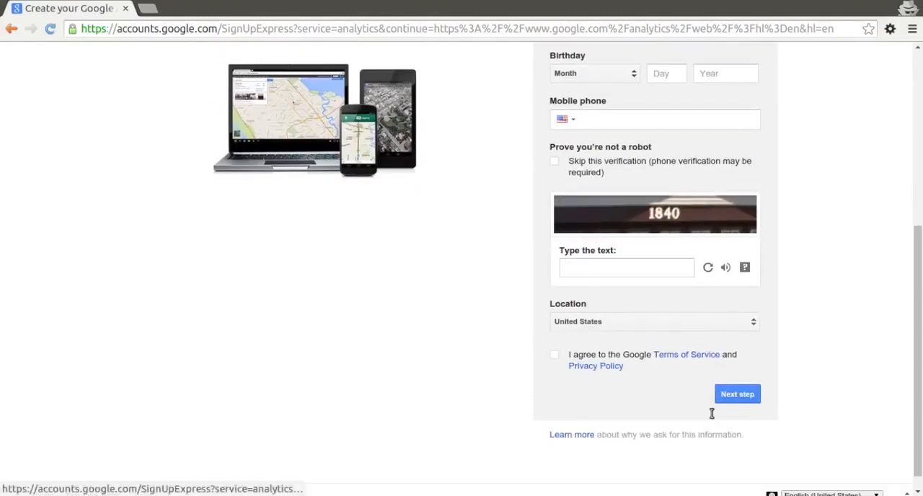
{"action": "scroll", "coordinate": [711, 416], "scroll_direction": "up", "scroll_amount": 2}
{"action": "scroll", "coordinate": [711, 416], "scroll_direction": "up", "scroll_amount": 3}
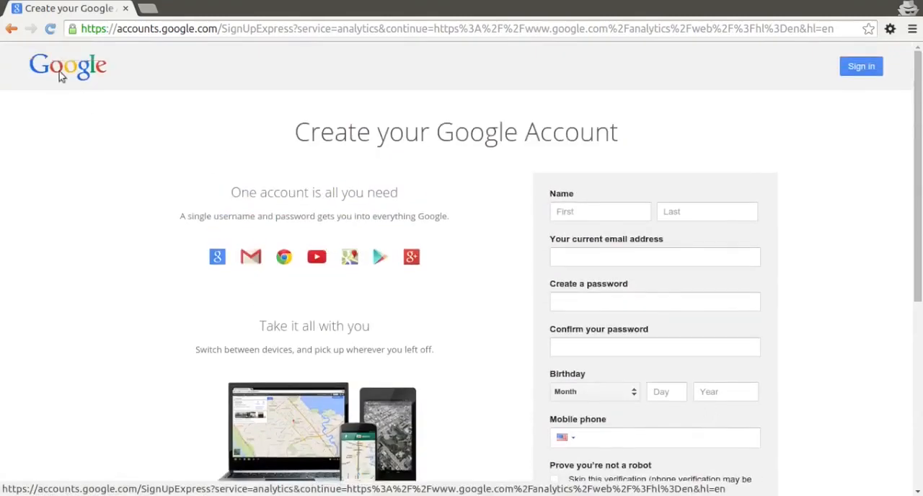
{"action": "left_click", "coordinate": [13, 30]}
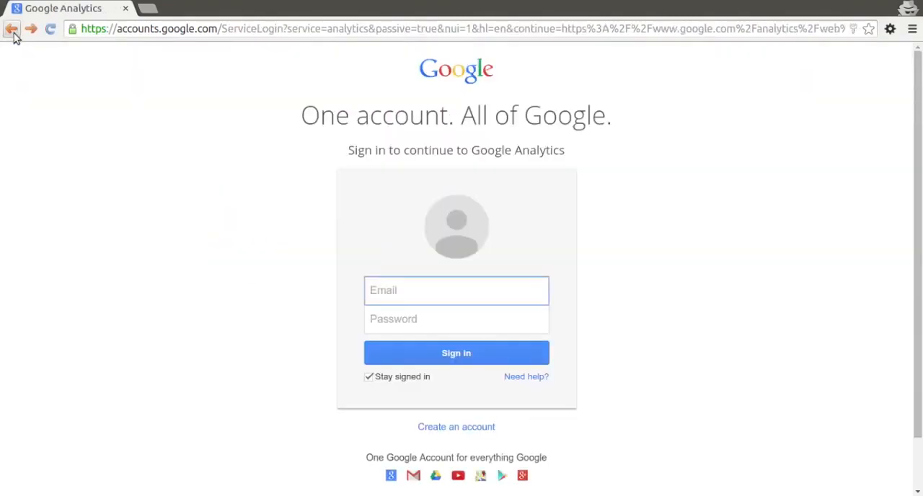
{"action": "left_click", "coordinate": [13, 30]}
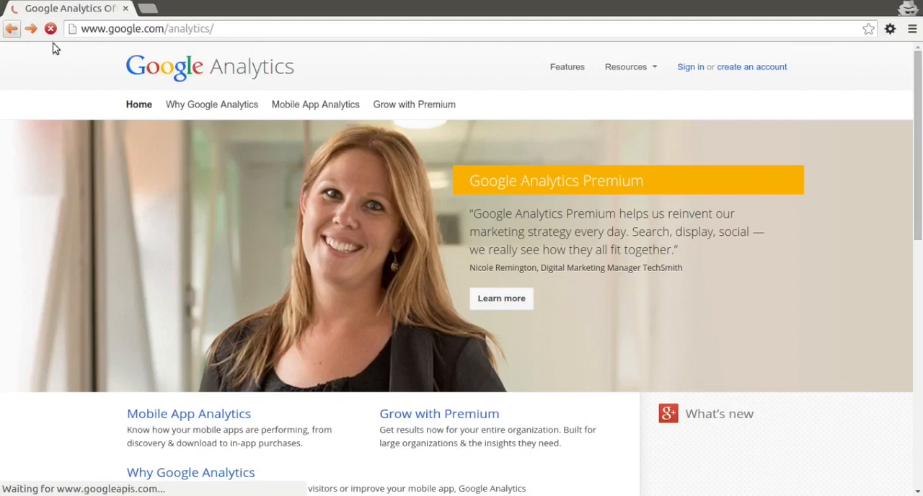
Sign in to Google Analytics by entering the account e-mail address and the account password
{"action": "left_click", "coordinate": [688, 69]}
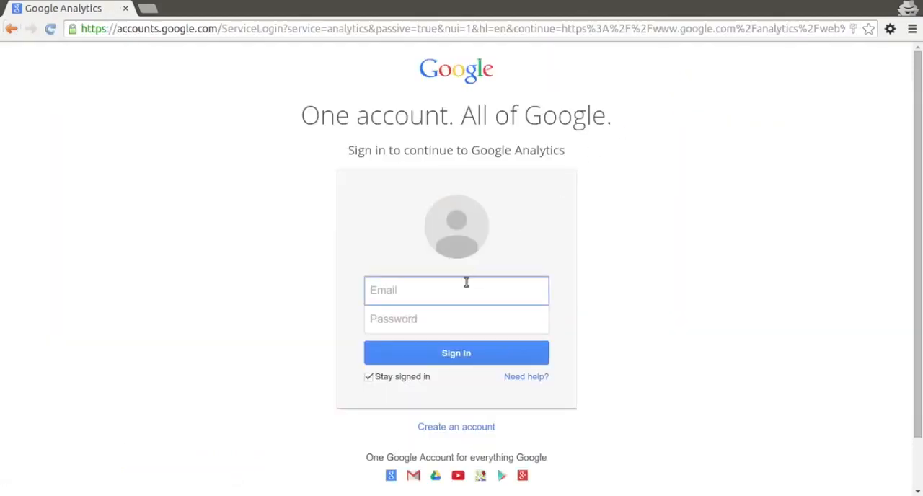
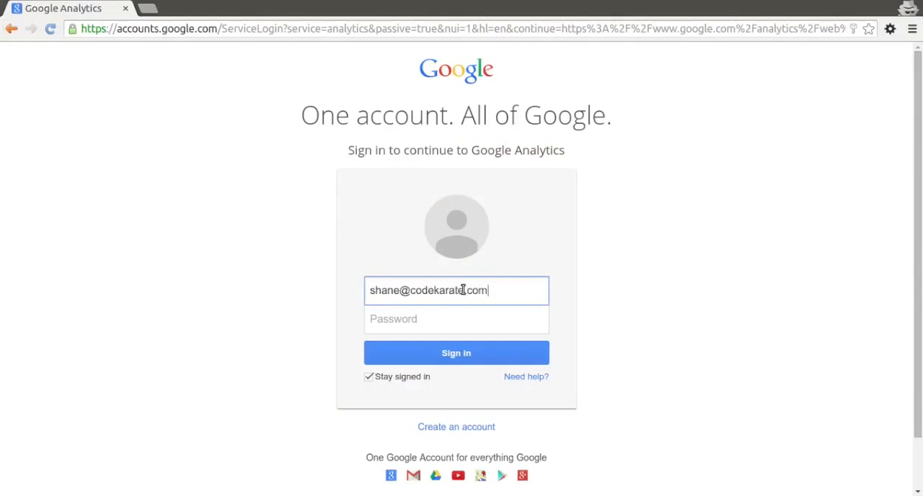
{"action": "key", "text": "Tab"}
{"action": "key", "text": "ctrl+v"}
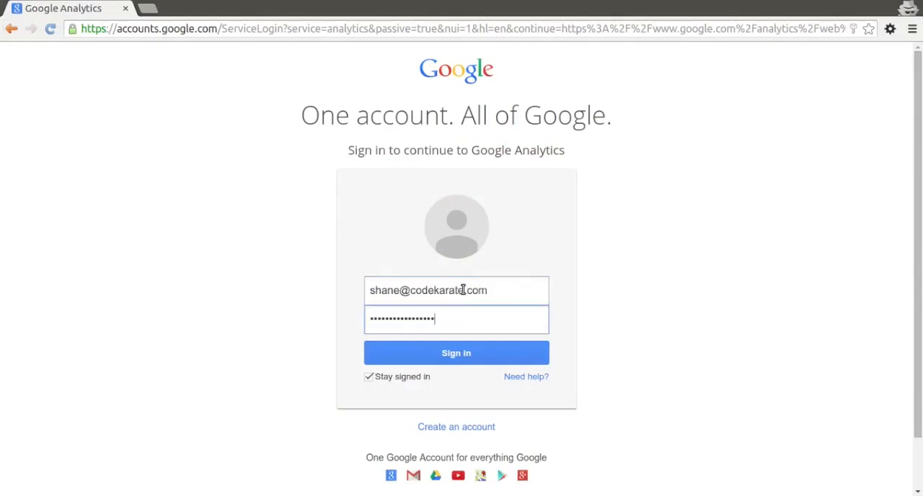
{"action": "left_click", "coordinate": [456, 355]}
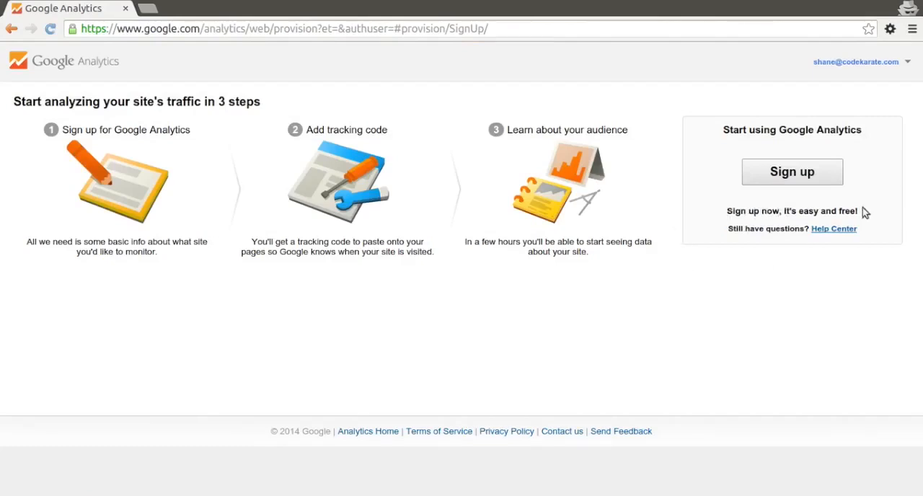
Start the Google Analytics sign-up and set the new account's name to Code Karate Store
{"action": "left_click", "coordinate": [817, 179]}
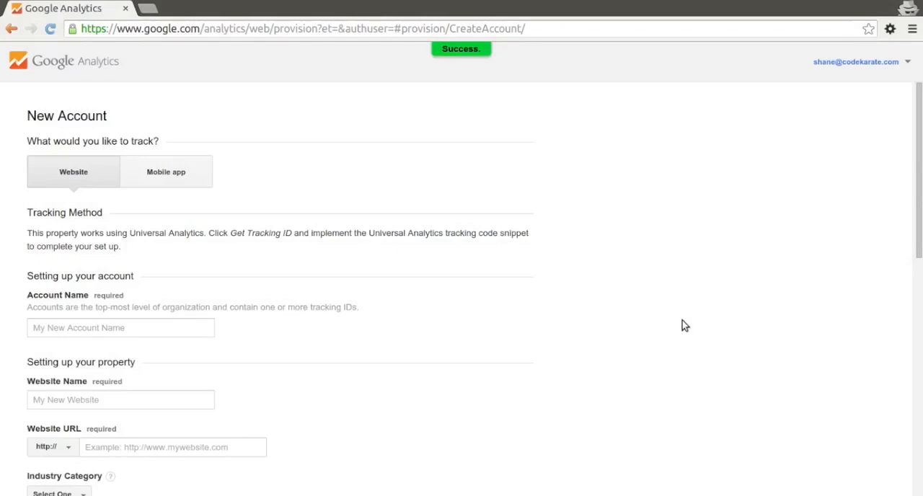
{"action": "left_click", "coordinate": [130, 323]}
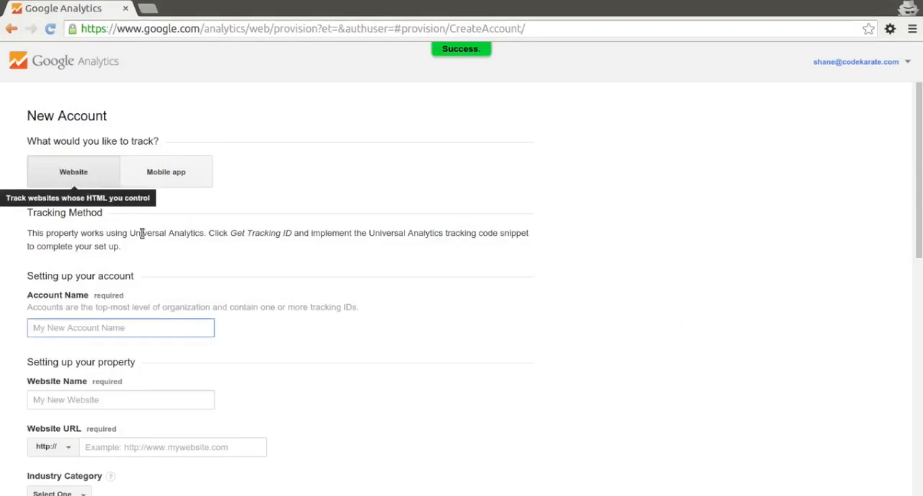
{"action": "scroll", "coordinate": [185, 264], "scroll_direction": "down", "scroll_amount": 1}
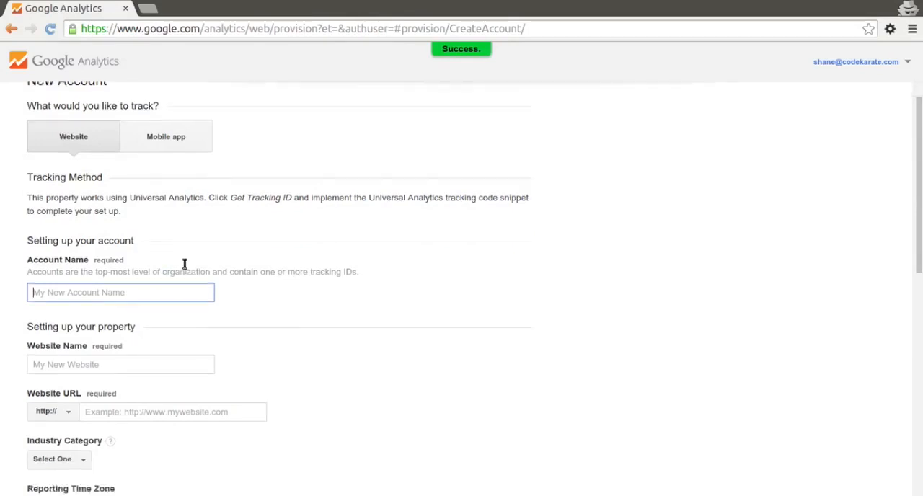
{"action": "scroll", "coordinate": [184, 264], "scroll_direction": "down", "scroll_amount": 2}
{"action": "type", "text": "C"}
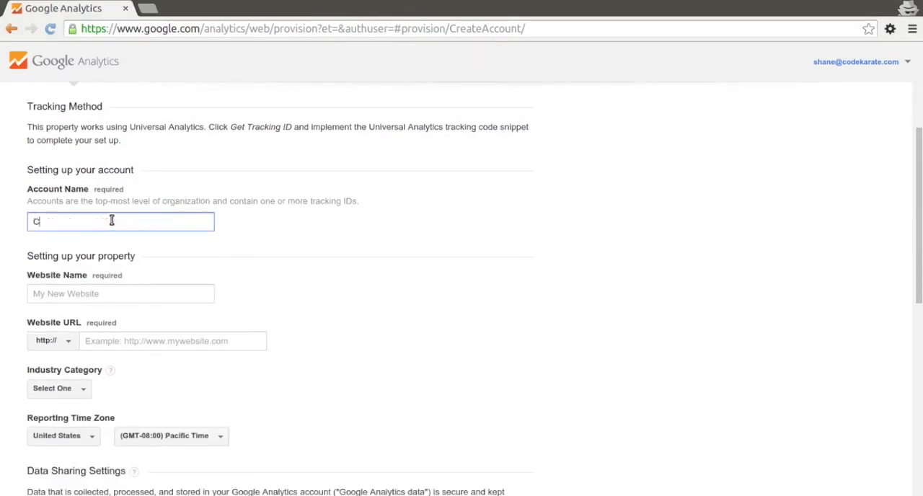
{"action": "type", "text": "ode Karate Store"}
Set the website name of the property to Code Karate Store
{"action": "left_click", "coordinate": [117, 295]}
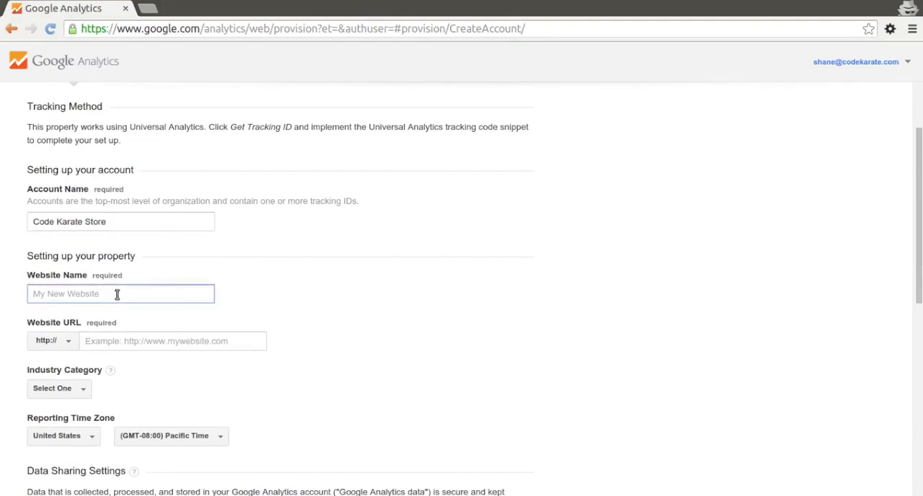
{"action": "type", "text": "Code Karate Store"}
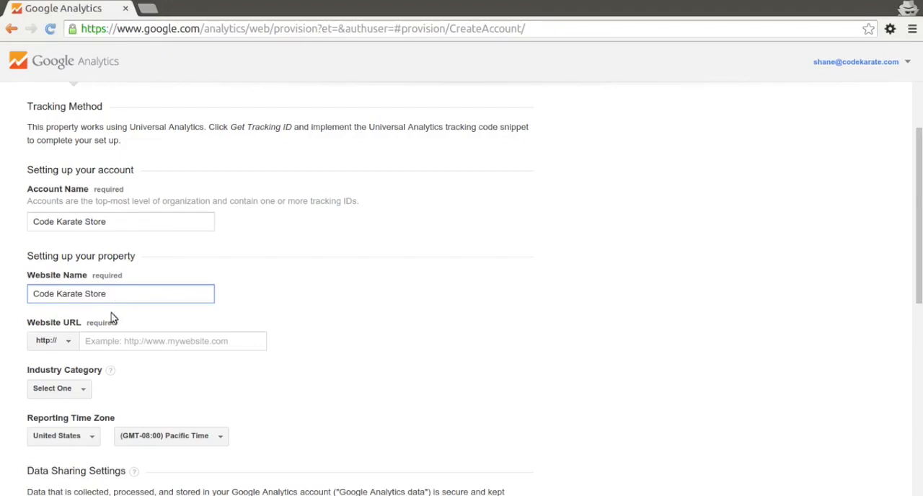
{"action": "left_click", "coordinate": [116, 343]}
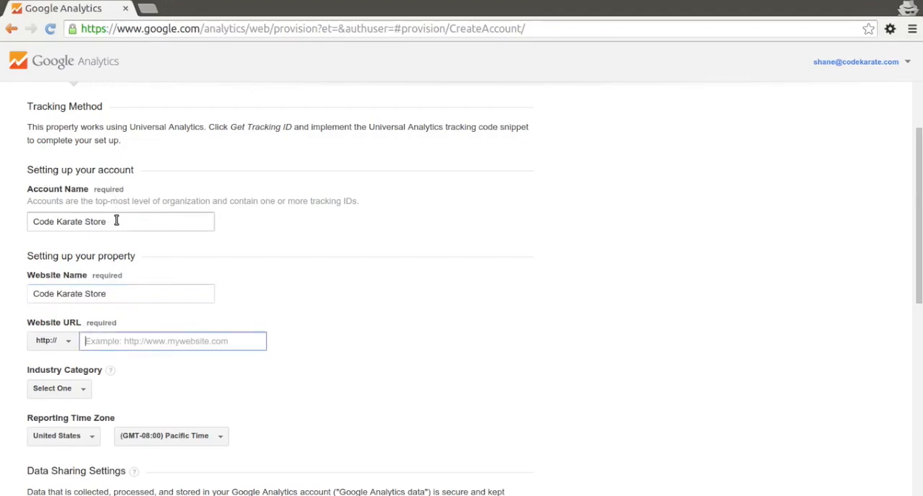
{"action": "left_click", "coordinate": [116, 220]}
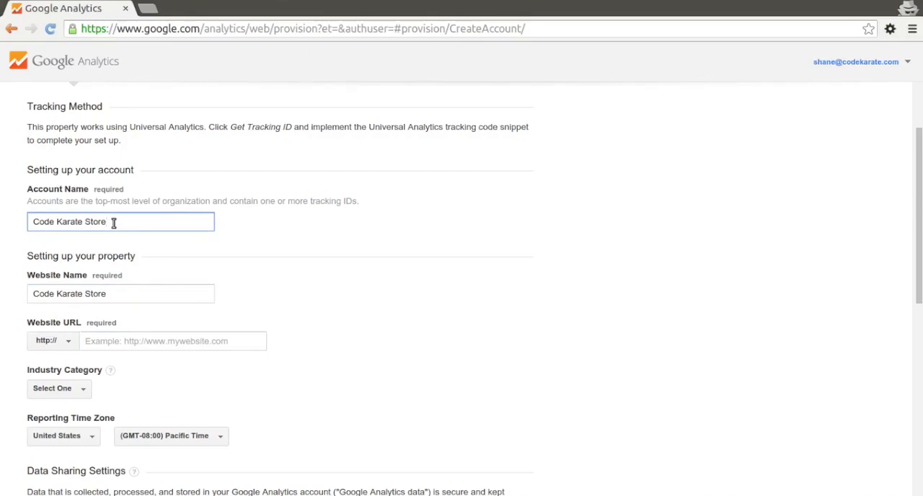
{"action": "left_click", "coordinate": [196, 251]}
{"action": "scroll", "coordinate": [198, 254], "scroll_direction": "down", "scroll_amount": 1}
{"action": "scroll", "coordinate": [198, 255], "scroll_direction": "down", "scroll_amount": 1}
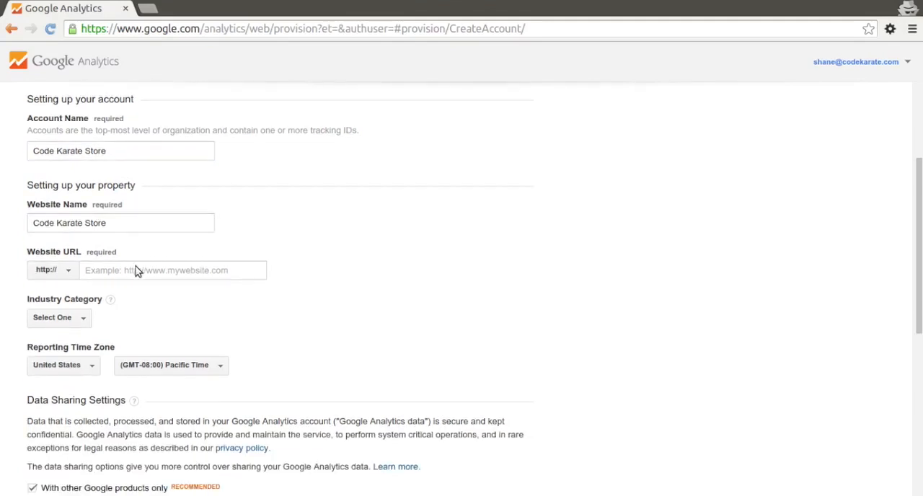
{"action": "scroll", "coordinate": [171, 272], "scroll_direction": "down", "scroll_amount": 1}
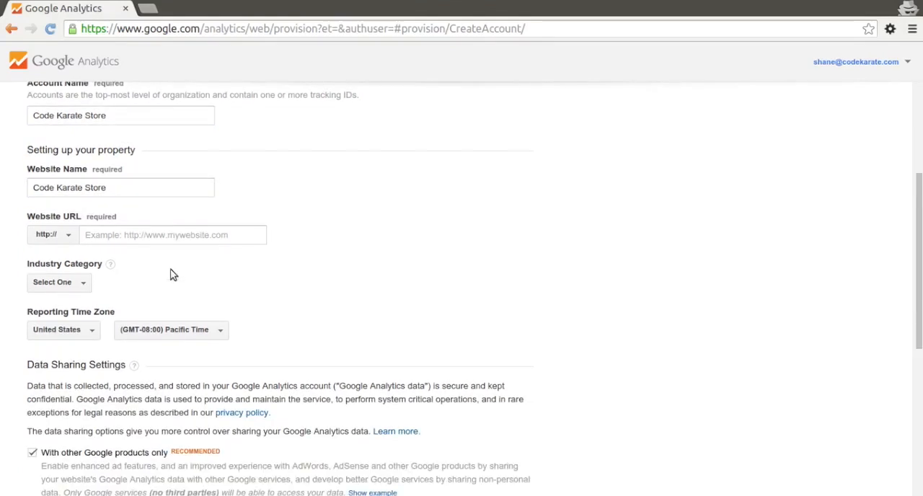
{"action": "left_click", "coordinate": [131, 235]}
{"action": "type", "text": "h"}
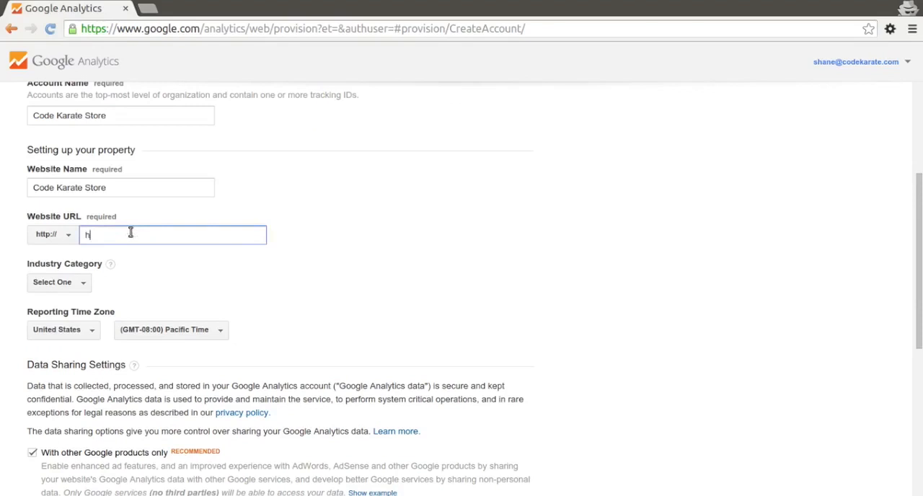
{"action": "key", "text": "BackSpace"}
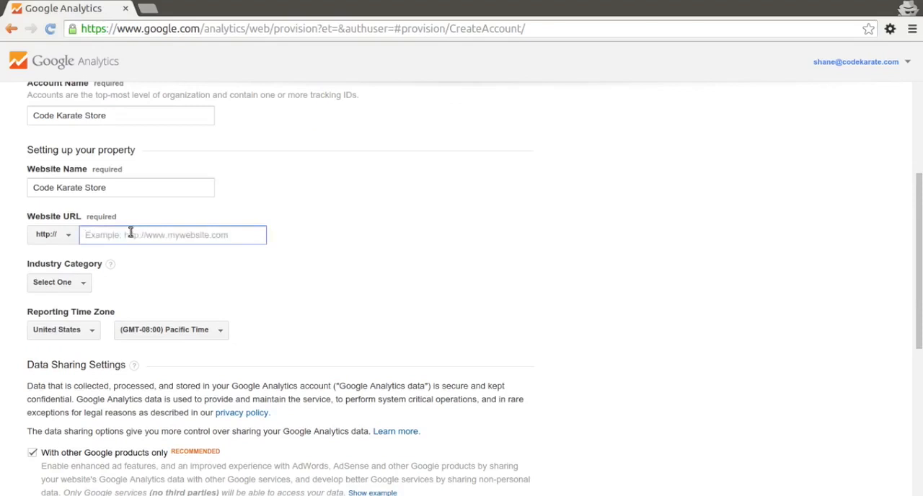
{"action": "type", "text": "store."}
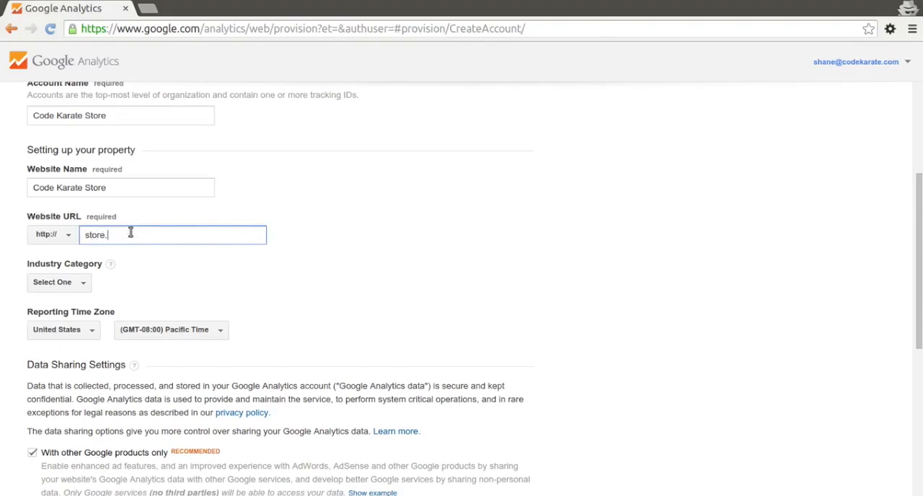
{"action": "type", "text": "codekarate.com"}
{"action": "left_click", "coordinate": [247, 284]}
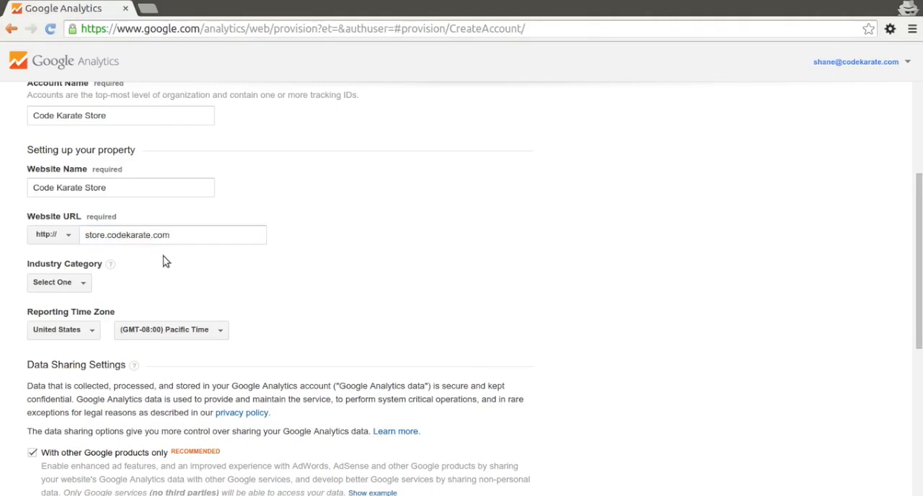
Choose Shopping as the industry category and (GMT-06:00) Central Time as the reporting time zone
{"action": "left_click", "coordinate": [87, 283]}
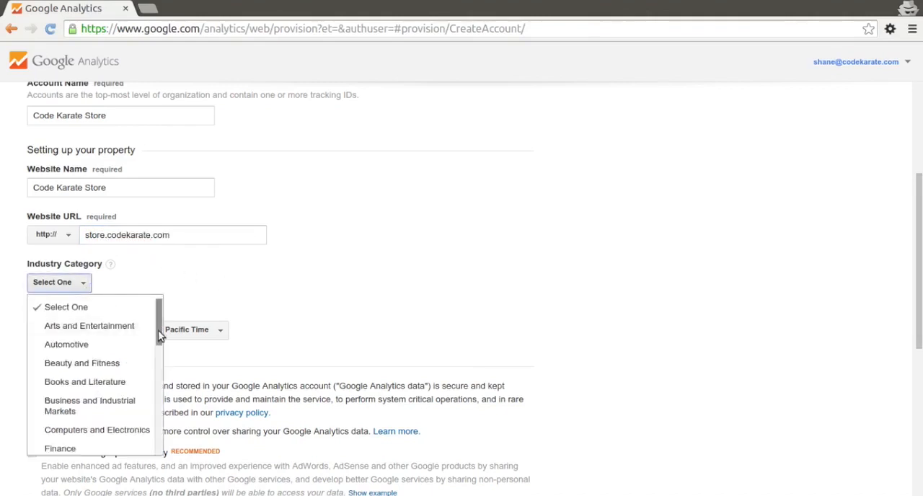
{"action": "left_click_drag", "start_coordinate": [160, 335], "coordinate": [165, 452]}
{"action": "scroll", "coordinate": [123, 421], "scroll_direction": "up", "scroll_amount": 3}
{"action": "scroll", "coordinate": [150, 448], "scroll_direction": "down", "scroll_amount": 3}
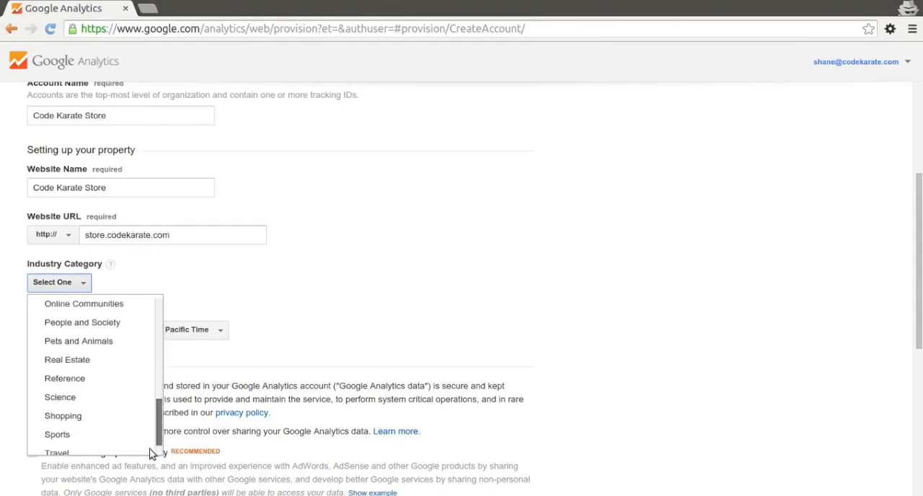
{"action": "left_click", "coordinate": [73, 393]}
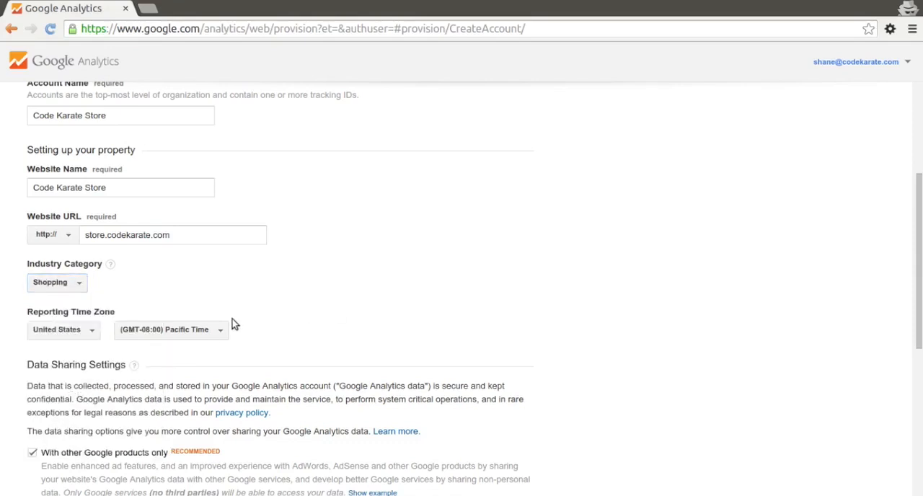
{"action": "left_click", "coordinate": [206, 329]}
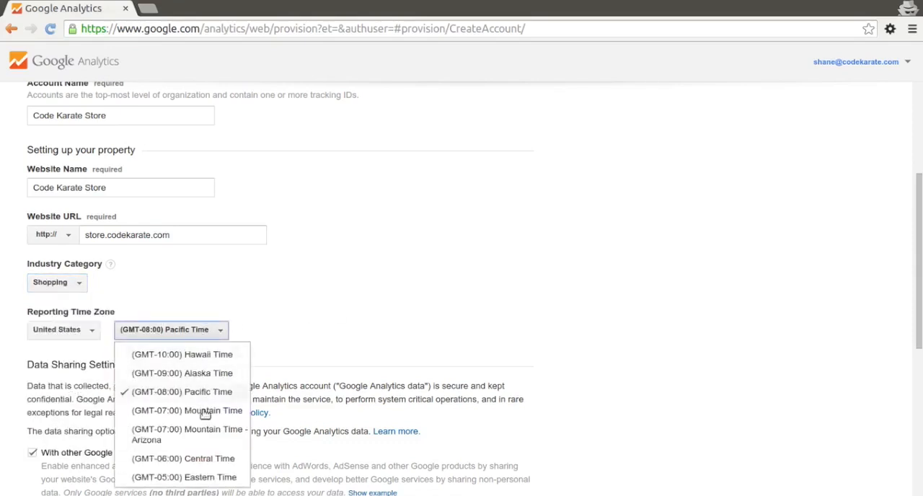
{"action": "left_click", "coordinate": [198, 461]}
Keep all four recommended data sharing options enabled and request the tracking ID for the new account
{"action": "scroll", "coordinate": [381, 321], "scroll_direction": "down", "scroll_amount": 5}
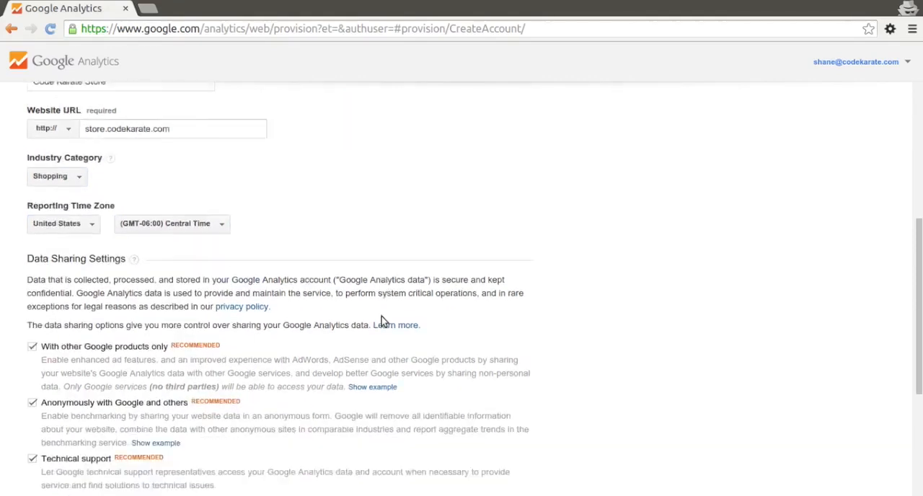
{"action": "scroll", "coordinate": [319, 313], "scroll_direction": "up", "scroll_amount": 3}
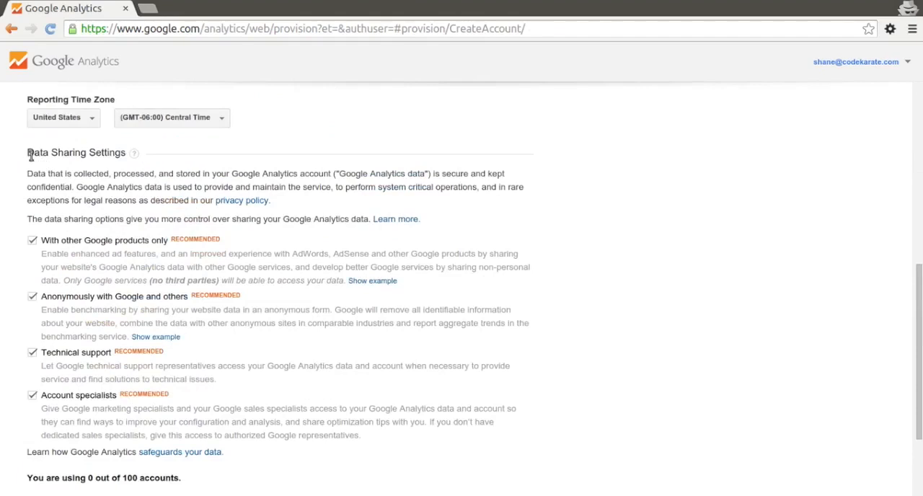
{"action": "scroll", "coordinate": [27, 221], "scroll_direction": "down", "scroll_amount": 2}
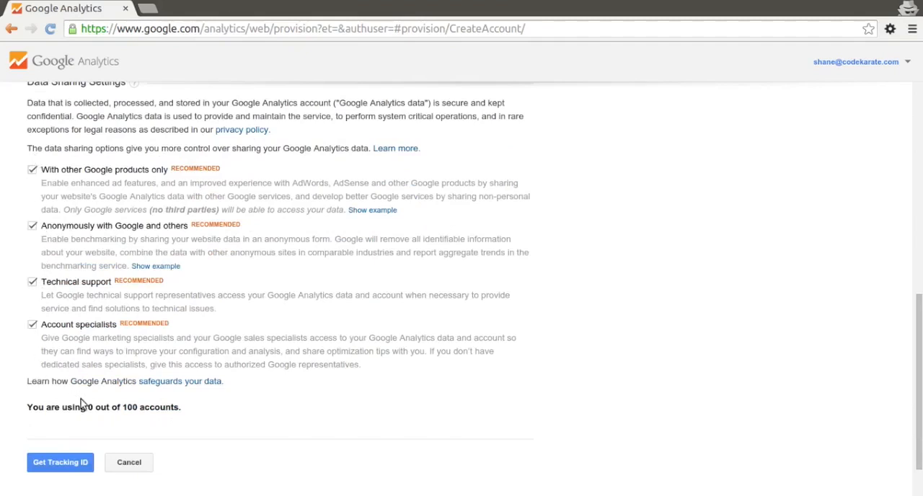
{"action": "left_click", "coordinate": [58, 467]}
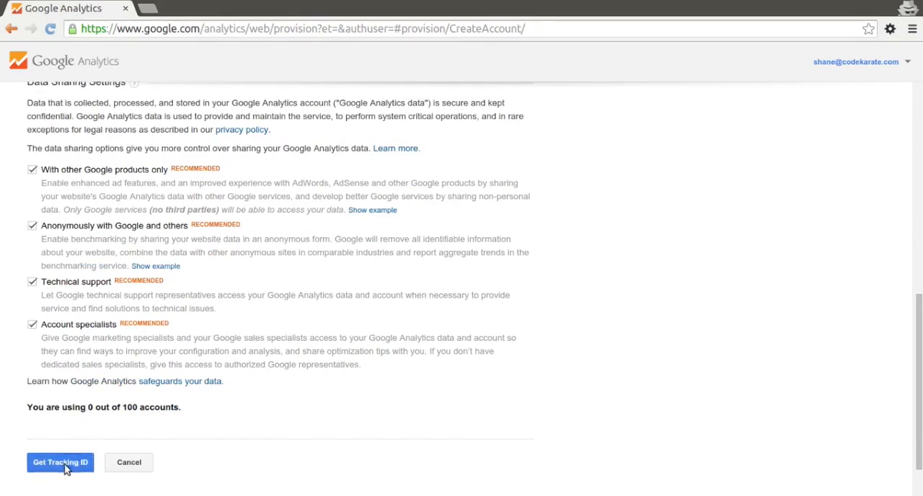
Review the Google Analytics Terms of Service Agreement for the United States through to its end and accept it
{"action": "scroll", "coordinate": [420, 372], "scroll_direction": "down", "scroll_amount": 4}
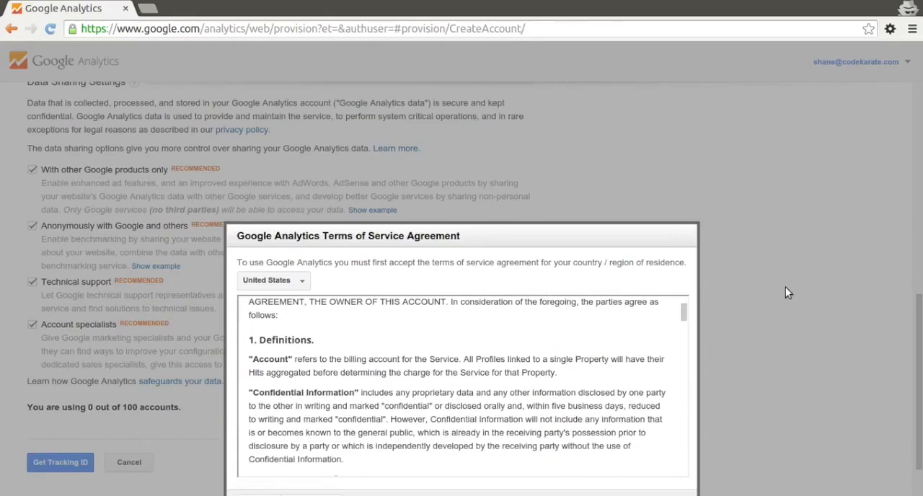
{"action": "scroll", "coordinate": [649, 354], "scroll_direction": "down", "scroll_amount": 8}
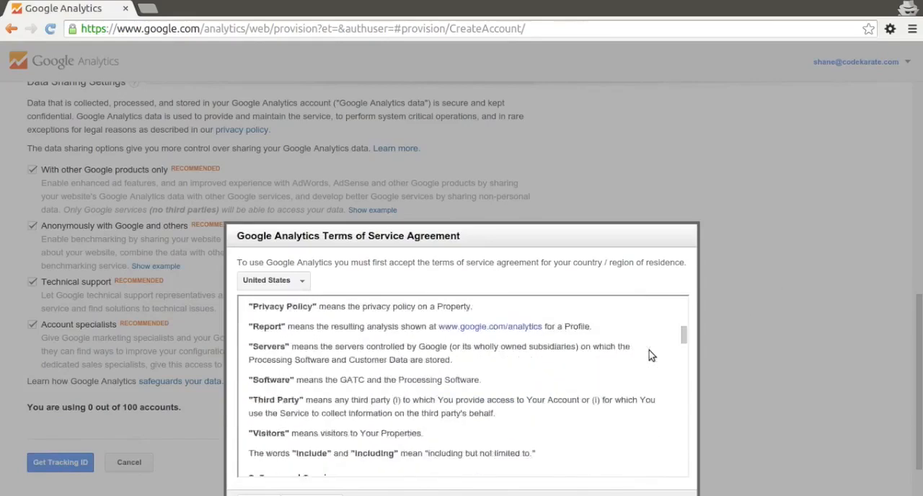
{"action": "scroll", "coordinate": [652, 354], "scroll_direction": "down", "scroll_amount": 20}
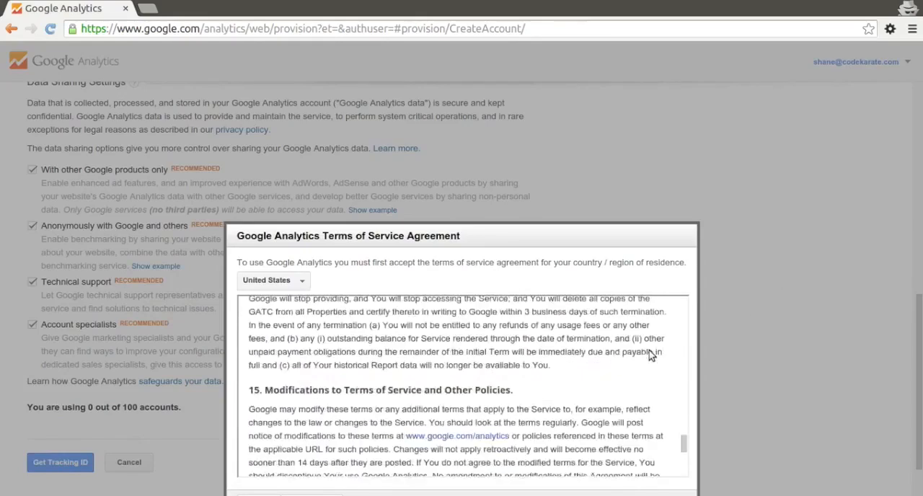
{"action": "scroll", "coordinate": [651, 354], "scroll_direction": "down", "scroll_amount": 10}
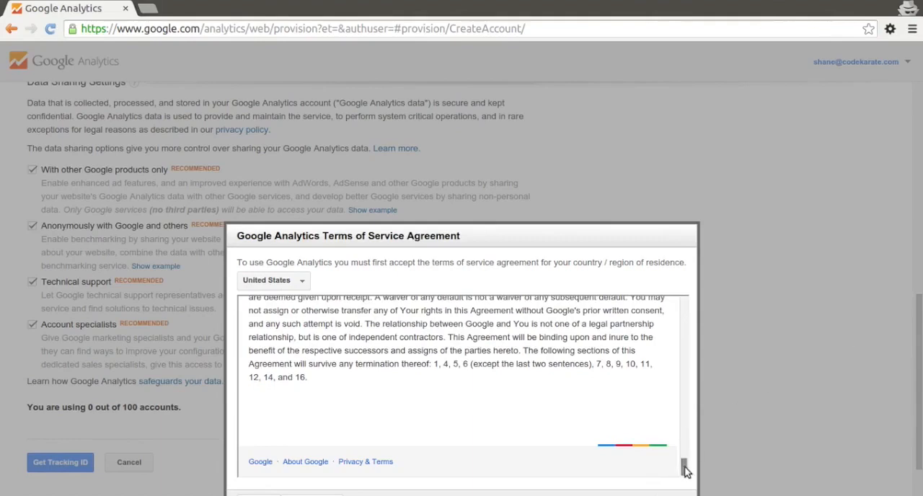
{"action": "scroll", "coordinate": [682, 469], "scroll_direction": "up", "scroll_amount": 3}
{"action": "scroll", "coordinate": [682, 476], "scroll_direction": "down", "scroll_amount": 3}
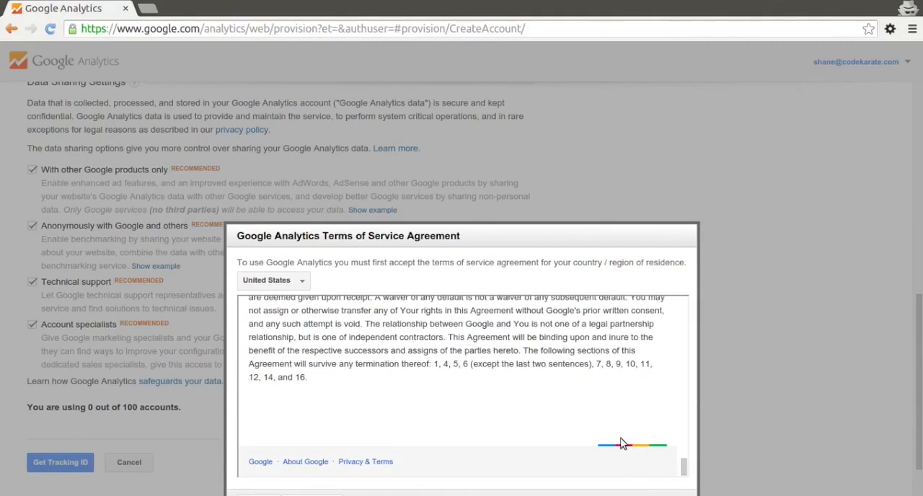
{"action": "key", "text": "ctrl+minus"}
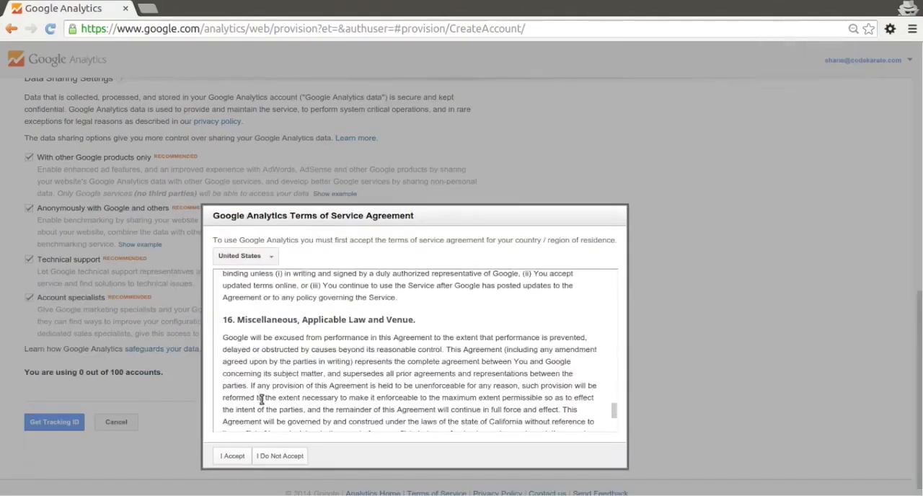
{"action": "left_click", "coordinate": [231, 455]}
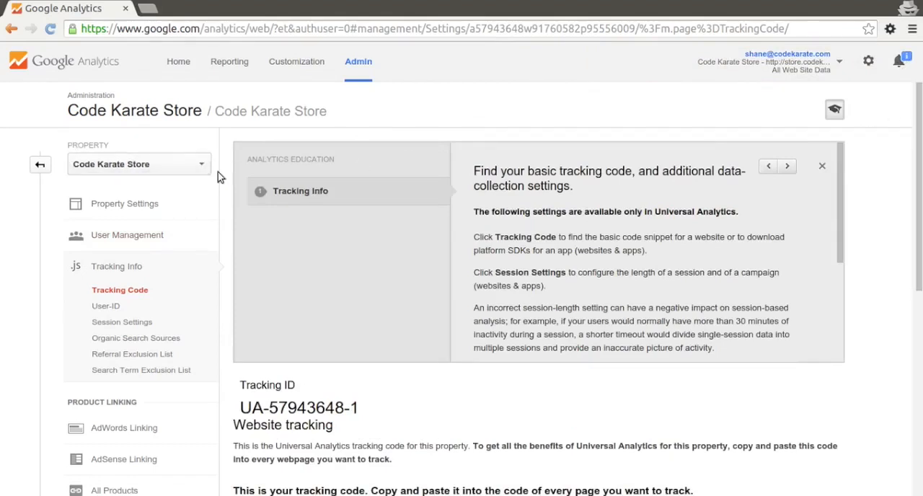
Examine the property's tracking ID, the website tracking code snippet and the optional implementation notes
{"action": "scroll", "coordinate": [344, 199], "scroll_direction": "down", "scroll_amount": 1}
{"action": "scroll", "coordinate": [343, 200], "scroll_direction": "down", "scroll_amount": 2}
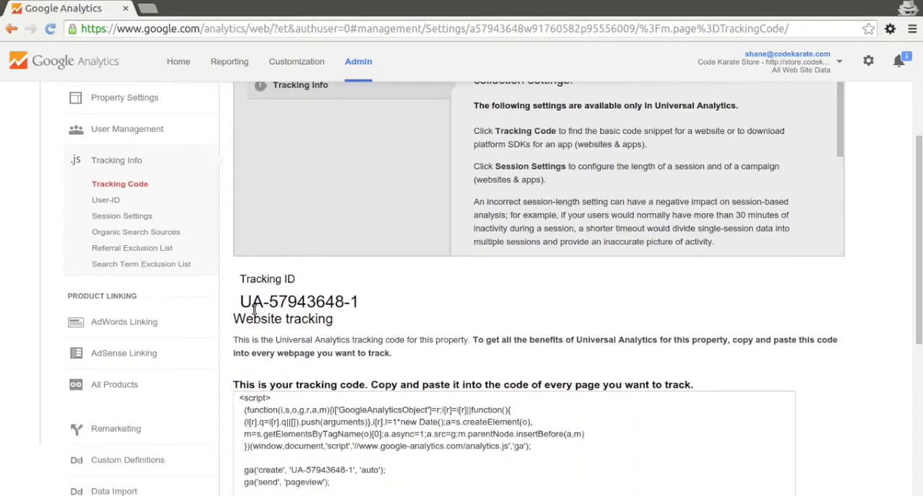
{"action": "left_click_drag", "start_coordinate": [252, 302], "coordinate": [363, 308]}
{"action": "left_click", "coordinate": [362, 308]}
{"action": "scroll", "coordinate": [378, 320], "scroll_direction": "down", "scroll_amount": 1}
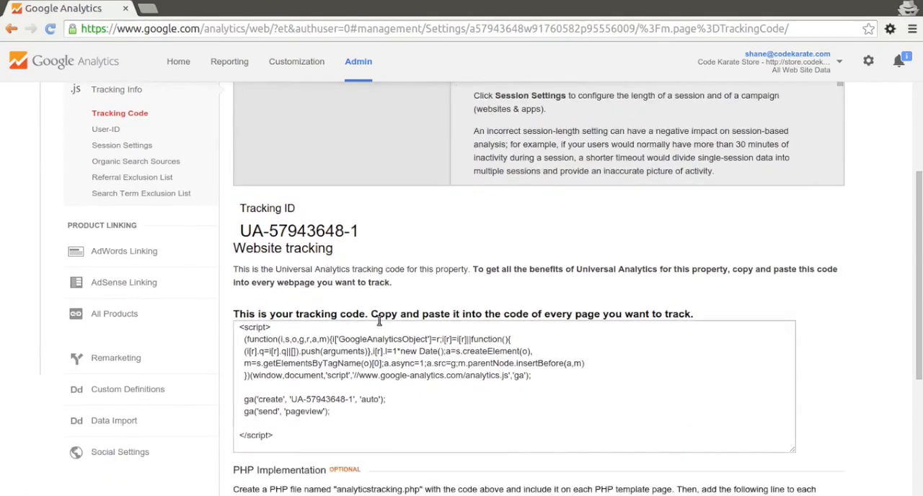
{"action": "scroll", "coordinate": [256, 304], "scroll_direction": "down", "scroll_amount": 2}
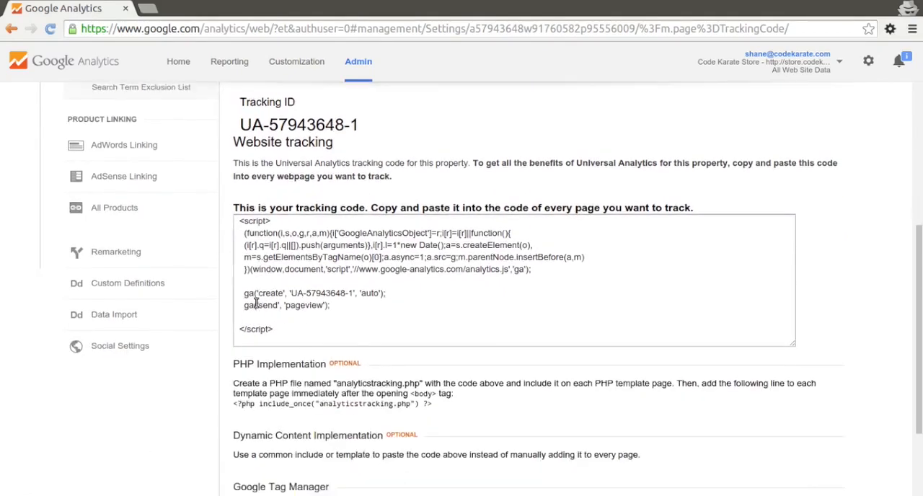
{"action": "scroll", "coordinate": [256, 303], "scroll_direction": "down", "scroll_amount": 2}
{"action": "scroll", "coordinate": [134, 171], "scroll_direction": "up", "scroll_amount": 1}
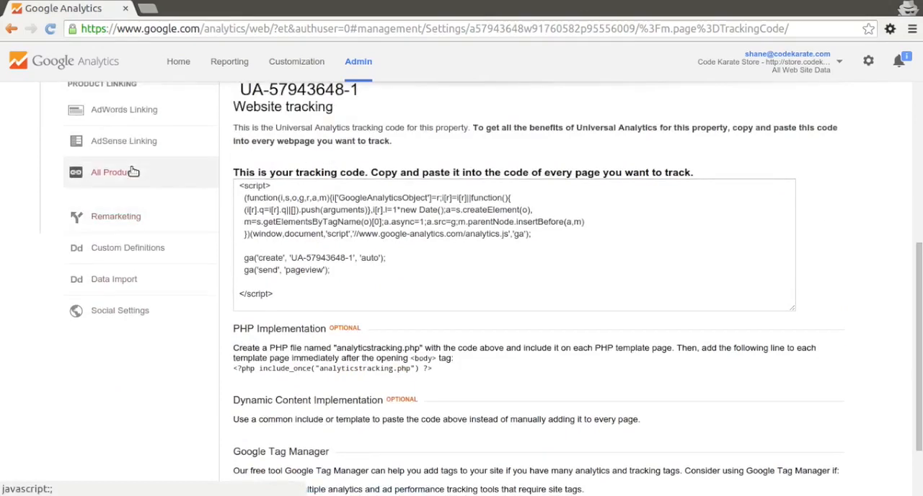
{"action": "scroll", "coordinate": [134, 172], "scroll_direction": "up", "scroll_amount": 3}
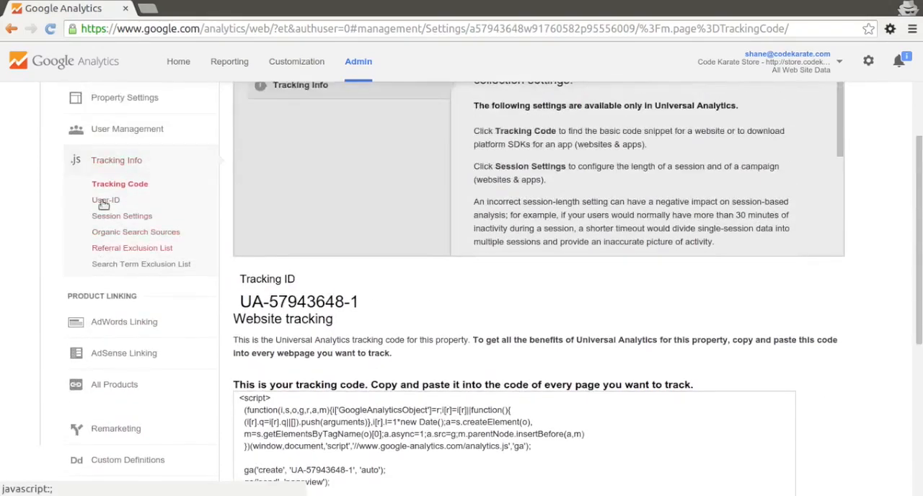
{"action": "scroll", "coordinate": [72, 195], "scroll_direction": "up", "scroll_amount": 3}
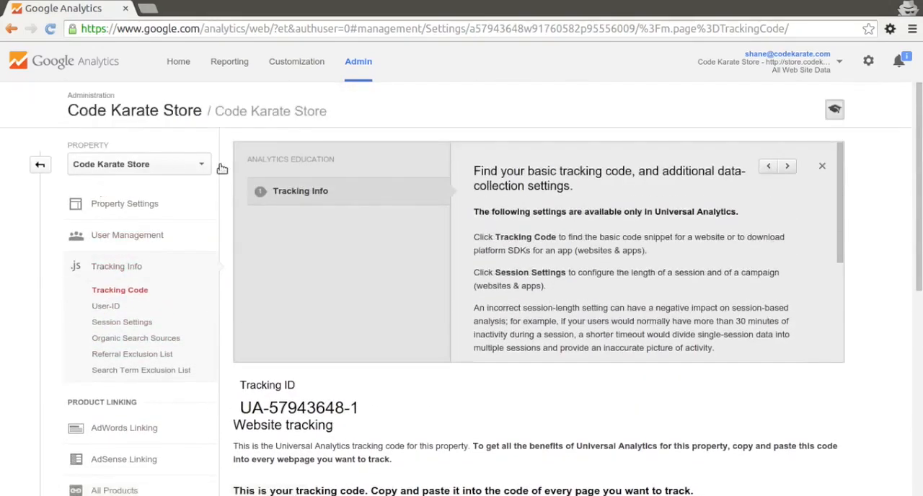
Go to the Analytics home page and save the communication preferences with all four options selected
{"action": "left_click", "coordinate": [180, 63]}
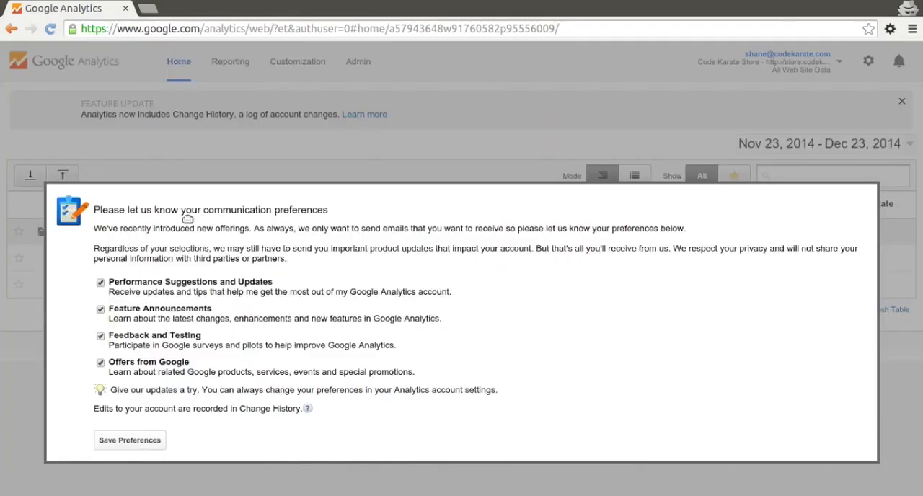
{"action": "left_click", "coordinate": [133, 444]}
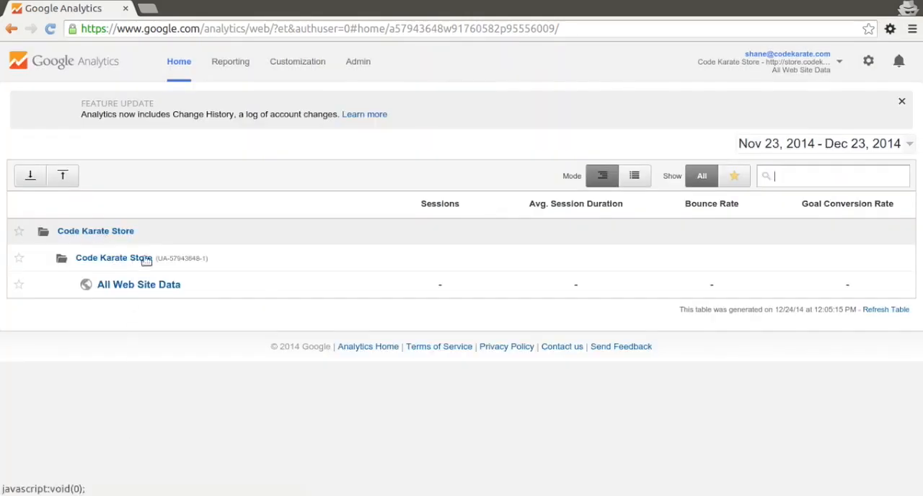
Open the All Web Site Data view of the Code Karate Store property and look over its Audience Overview report
{"action": "left_click", "coordinate": [155, 290]}
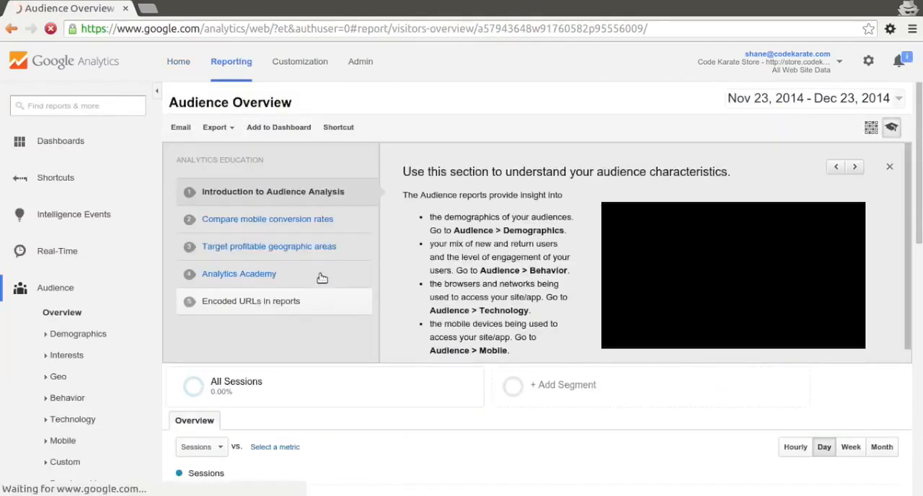
{"action": "scroll", "coordinate": [318, 270], "scroll_direction": "down", "scroll_amount": 1}
{"action": "scroll", "coordinate": [318, 270], "scroll_direction": "down", "scroll_amount": 3}
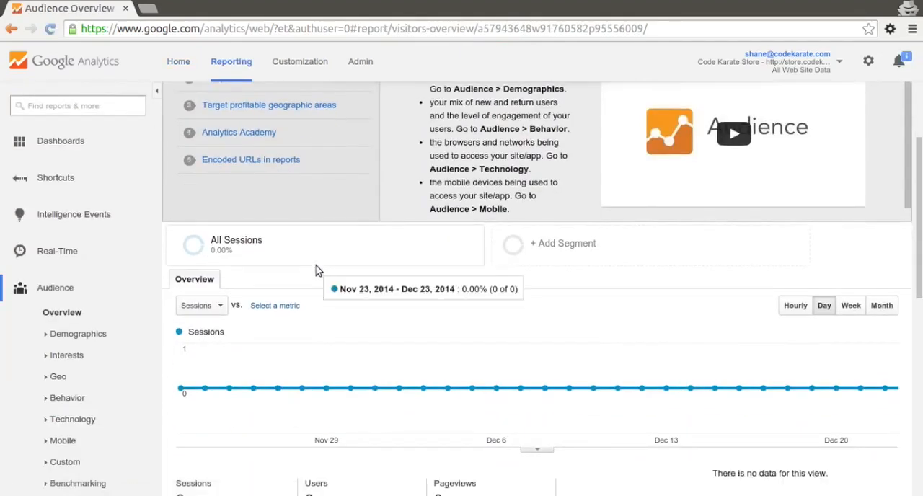
{"action": "scroll", "coordinate": [319, 269], "scroll_direction": "down", "scroll_amount": 1}
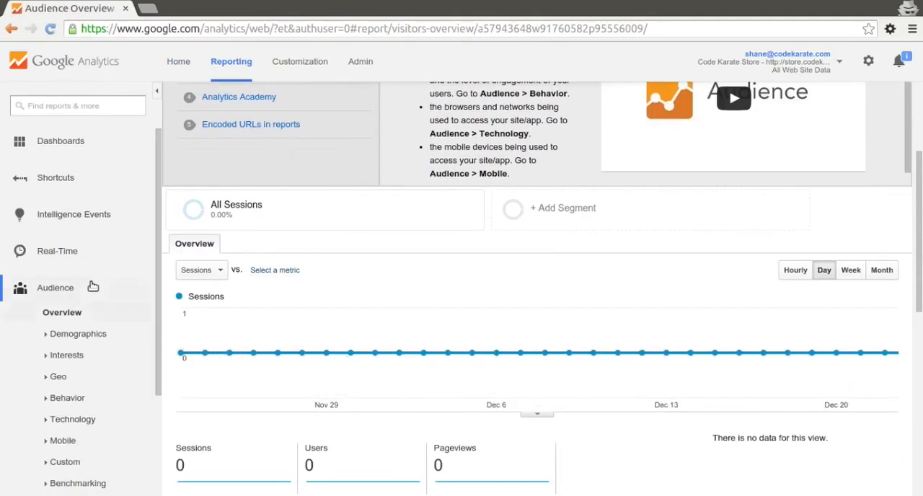
{"action": "scroll", "coordinate": [107, 259], "scroll_direction": "down", "scroll_amount": 4}
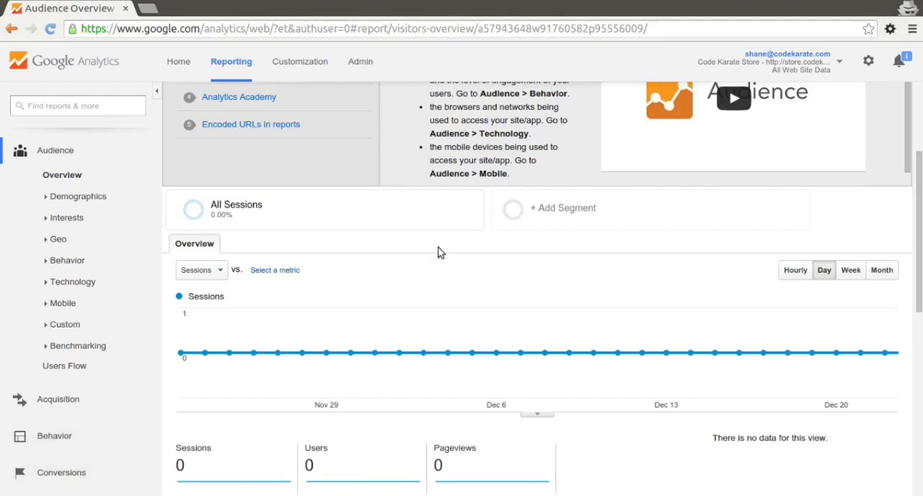
{"action": "scroll", "coordinate": [437, 253], "scroll_direction": "up", "scroll_amount": 3}
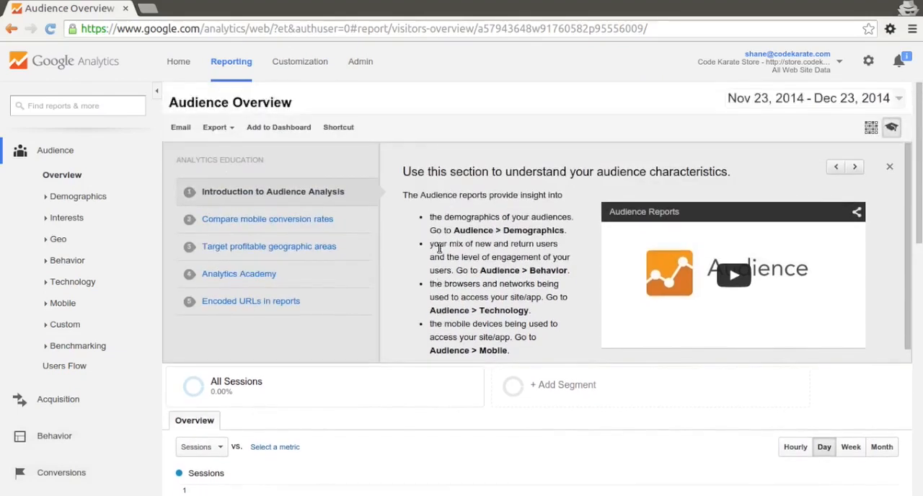